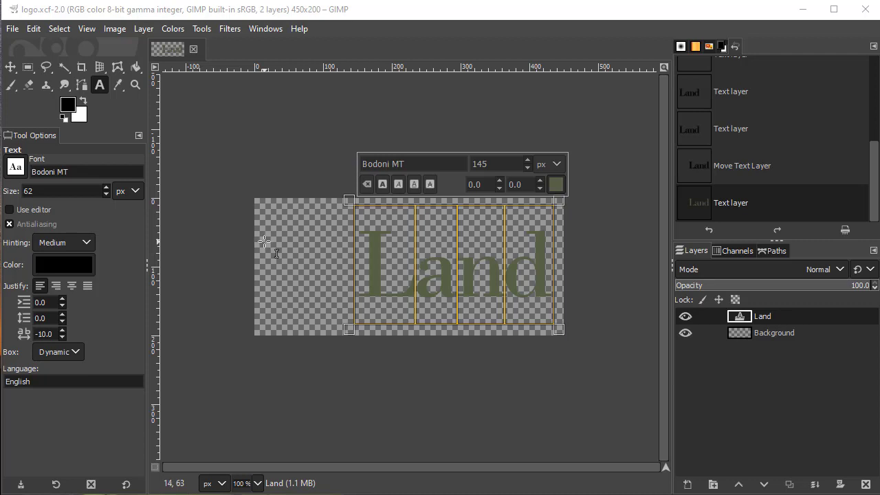
Step: Create a new transparent 450 × 200 px layer named "rectangle #1"
left_click(143, 29)
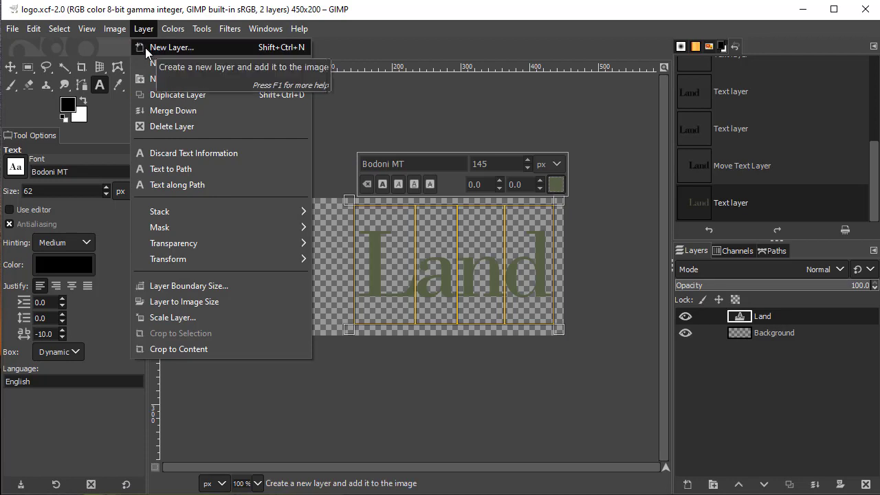
left_click(145, 47)
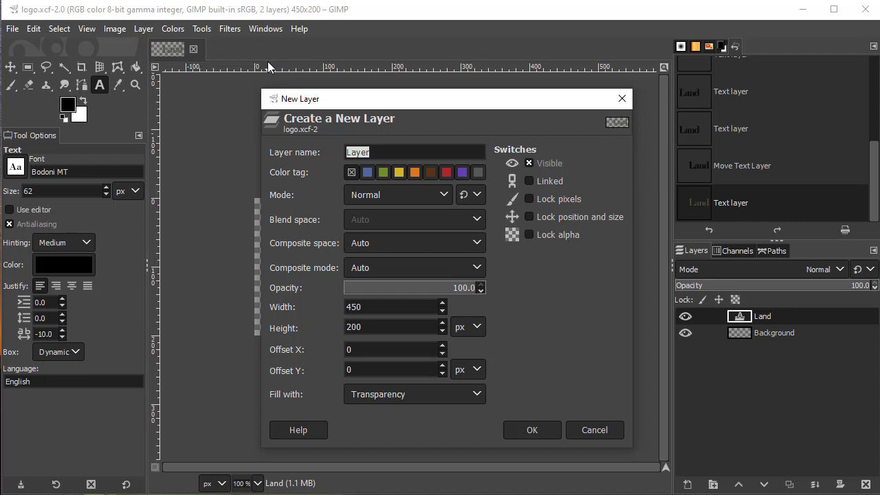
type("rectangle #1")
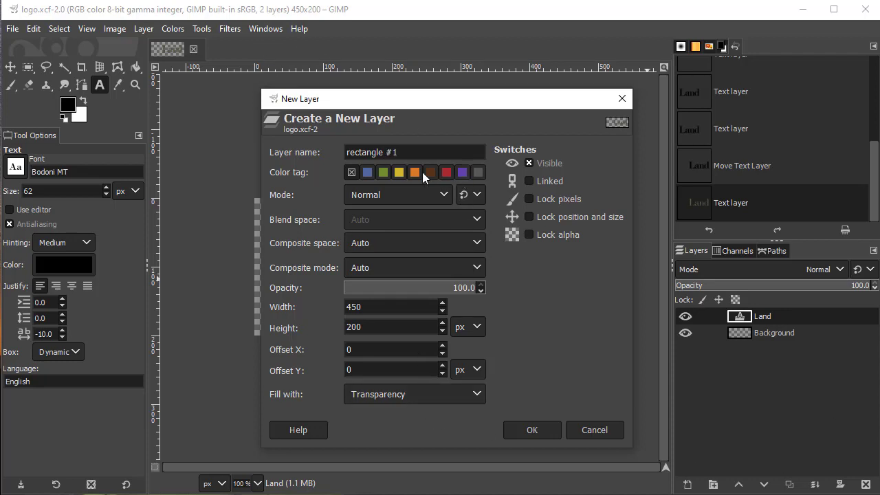
left_click(525, 432)
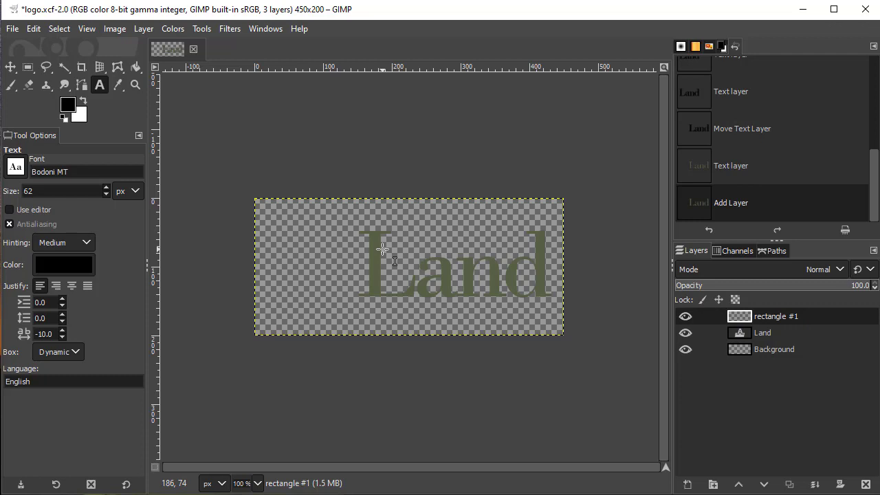
Step: Using Rectangle Select with feathered edges at radius 10, select an area about 43 × 38 px beside the upper part of the letter L
left_click(30, 69)
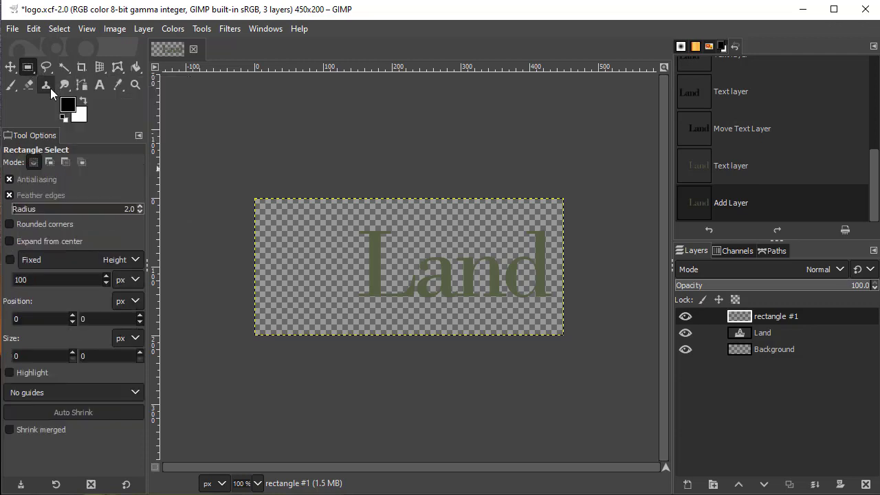
left_click(25, 198)
left_click(25, 199)
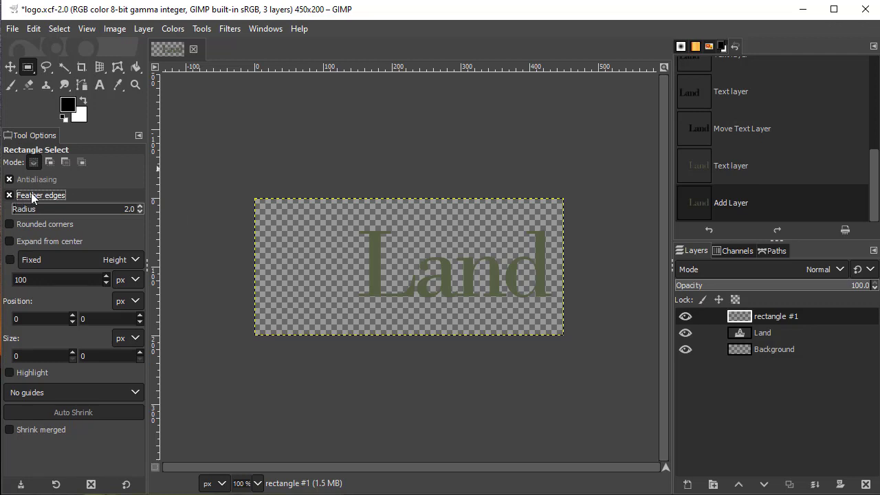
left_click(129, 212)
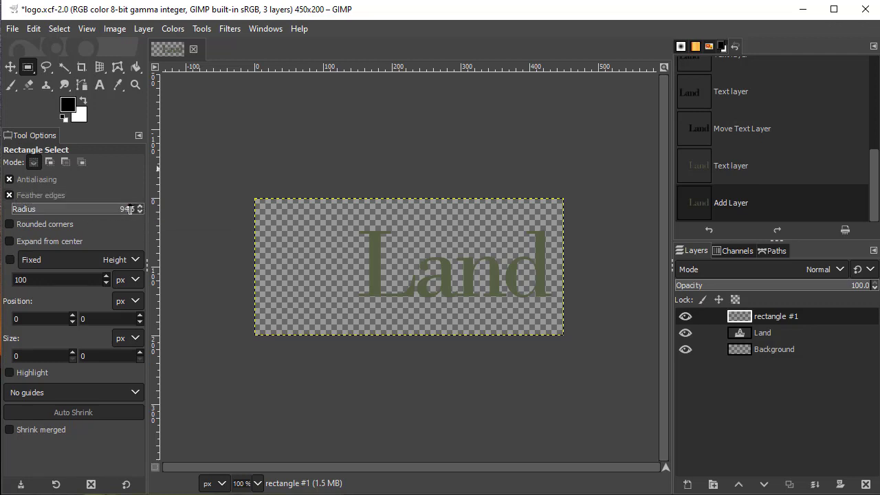
left_click(92, 198)
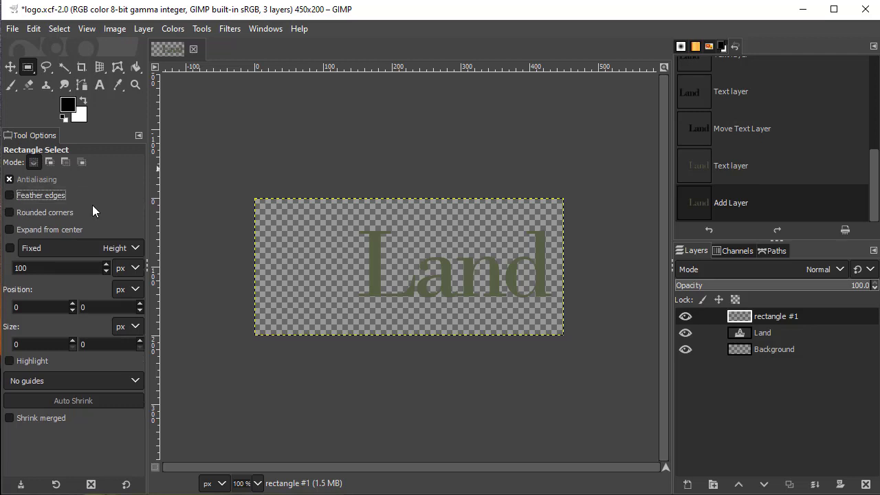
left_click(46, 195)
left_click(44, 209)
left_click_drag(38, 211, 25, 209)
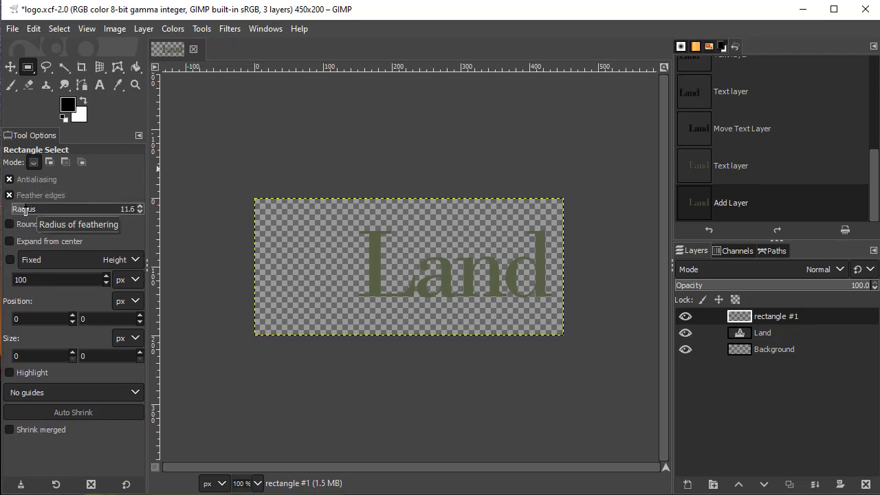
left_click(141, 212)
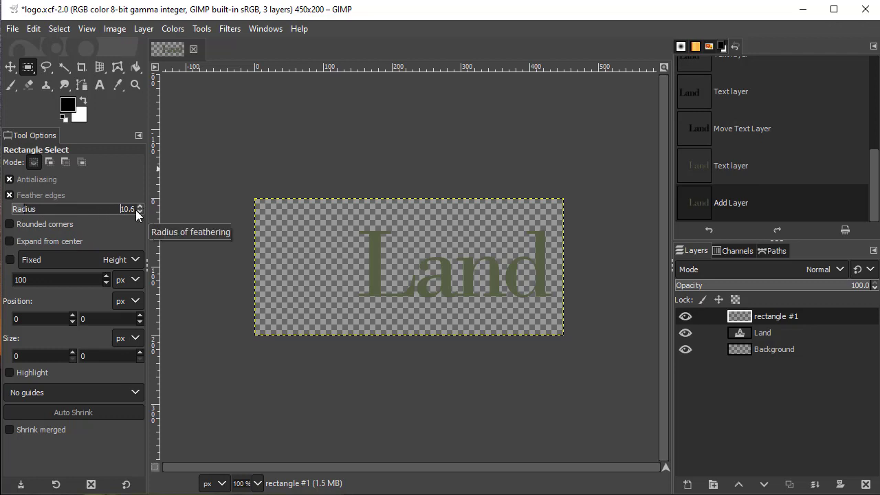
left_click(130, 209)
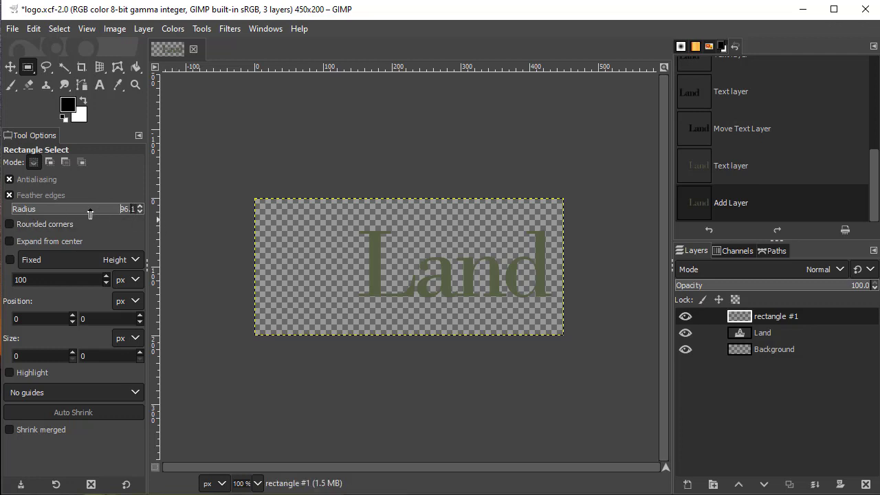
key("Delete")
key("Delete")
key("Delete")
key("Tab")
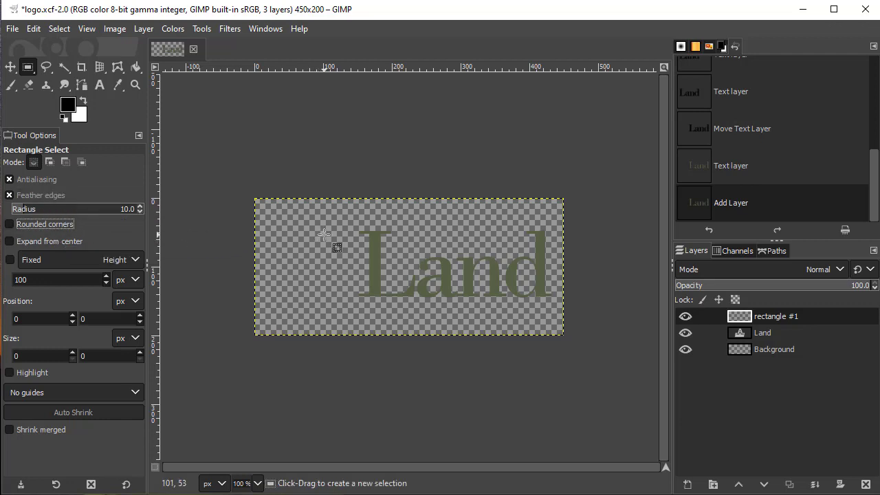
left_click_drag(324, 232, 354, 259)
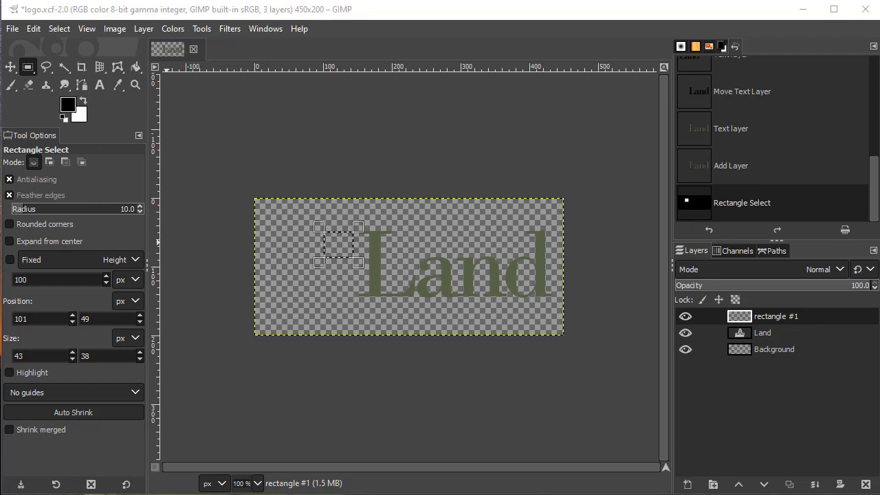
Step: Set the background colour to a4c2a5 and swap it with the foreground colour
left_click(76, 113)
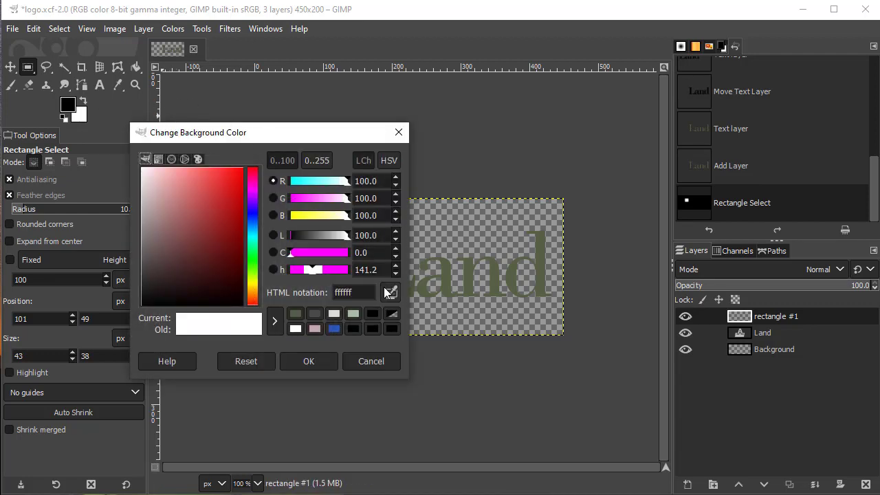
left_click_drag(366, 288, 322, 289)
type("A4C2A5")
key("Return")
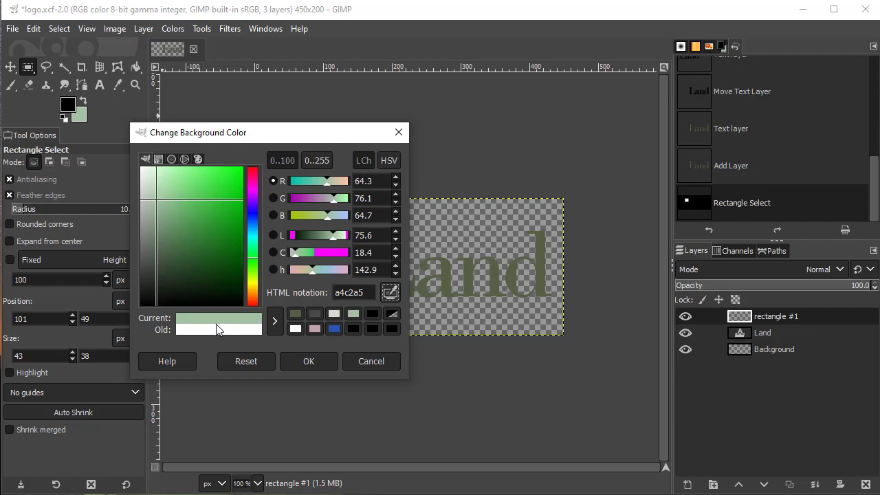
left_click(306, 363)
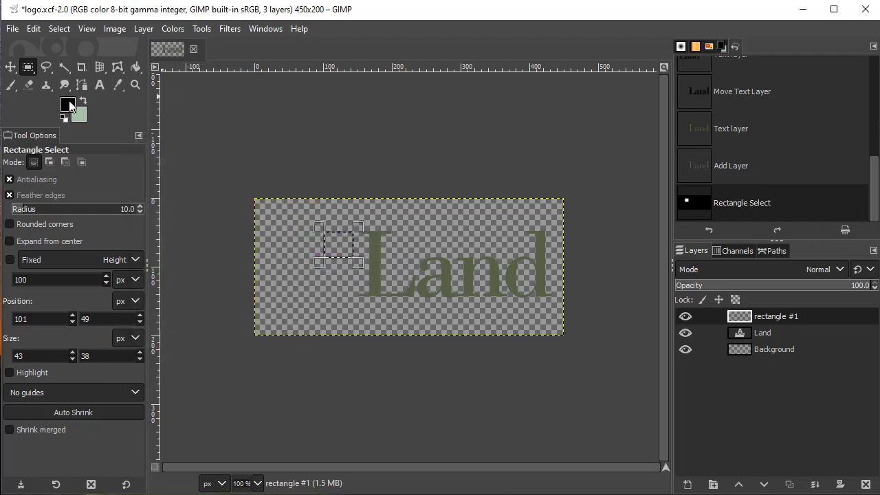
left_click(84, 101)
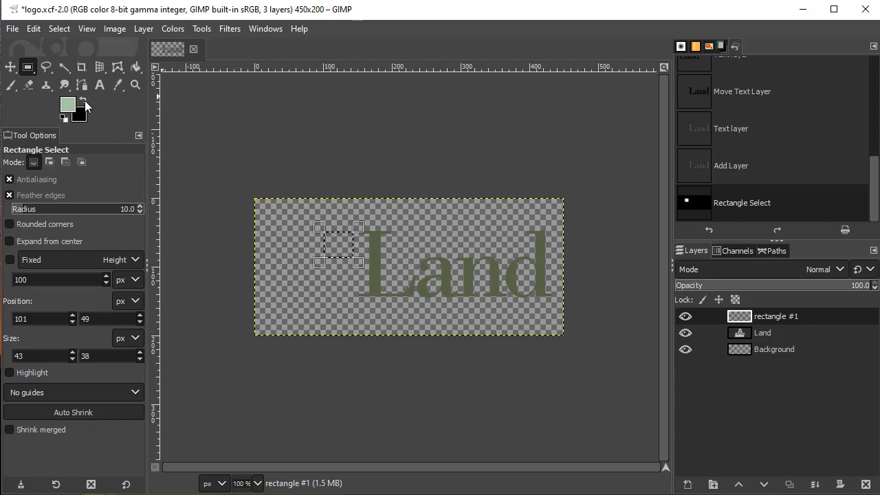
left_click(83, 101)
left_click(84, 101)
Step: Fill the selected square with the foreground colour and clear the selection
left_click(34, 29)
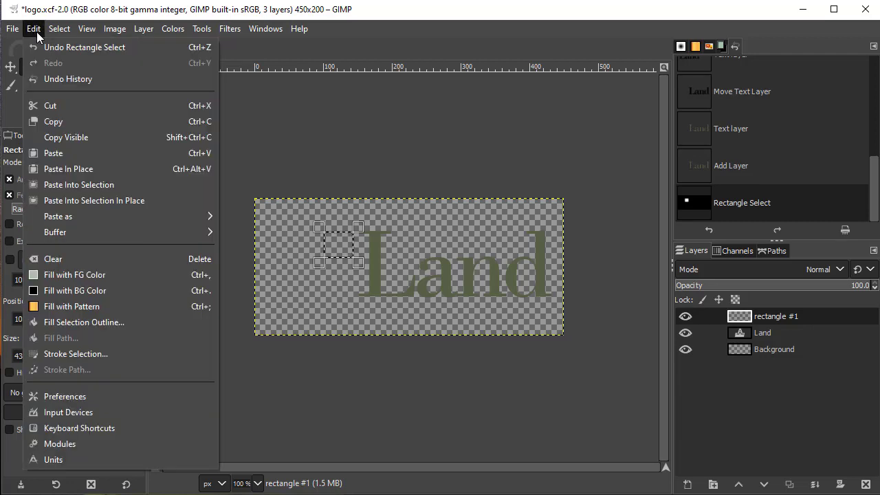
left_click(36, 31)
left_click(58, 29)
mouse_move(34, 29)
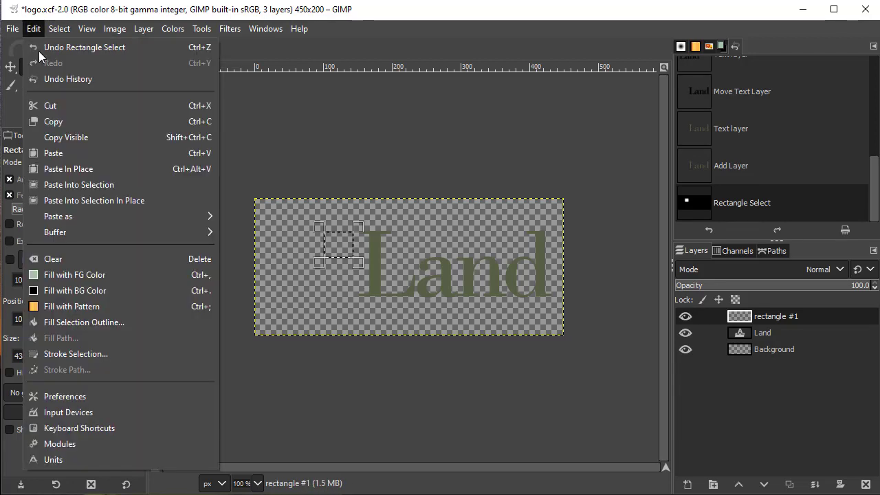
left_click(74, 276)
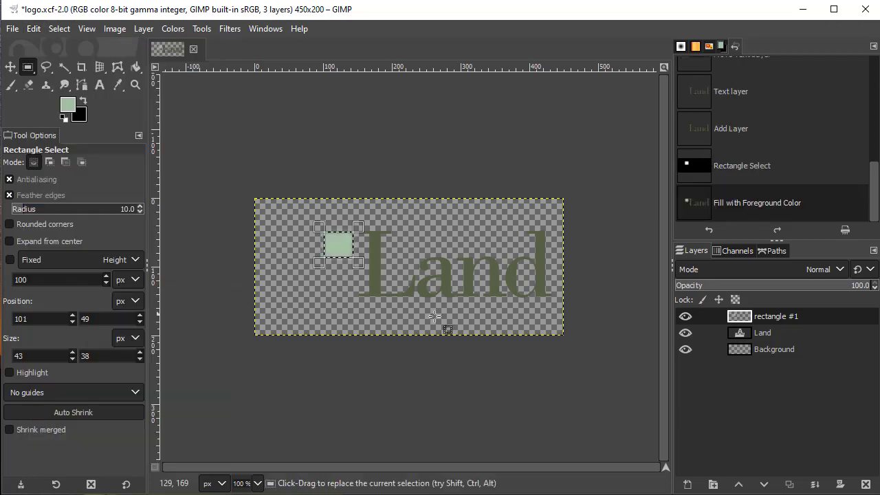
left_click(388, 217)
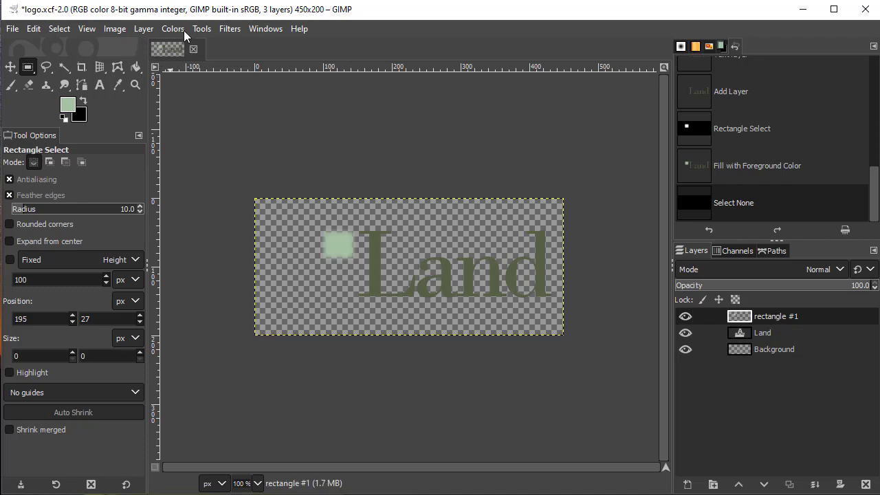
Step: Create another transparent layer named "rectangle #2"
left_click(144, 28)
left_click(157, 47)
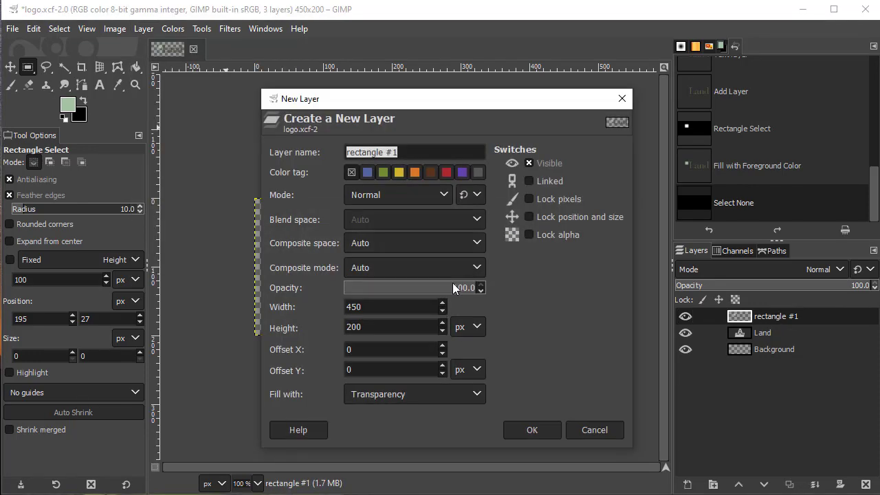
left_click(449, 154)
key("BackSpace")
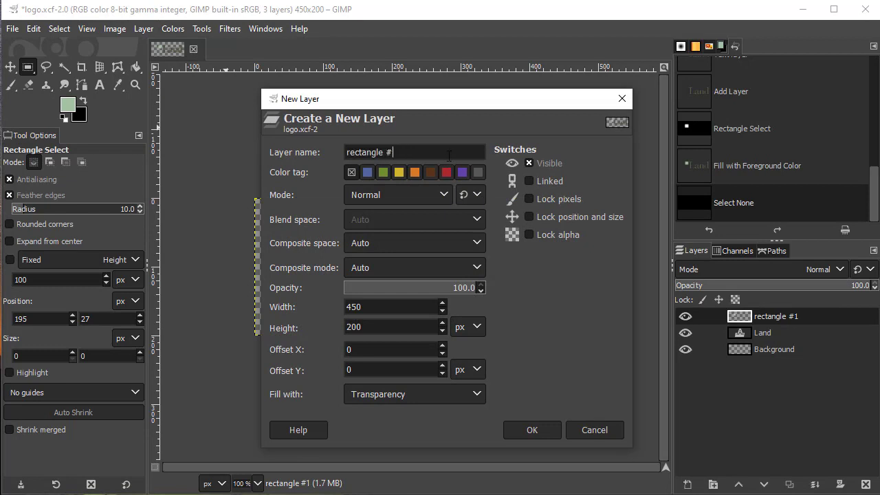
type("2")
left_click(534, 429)
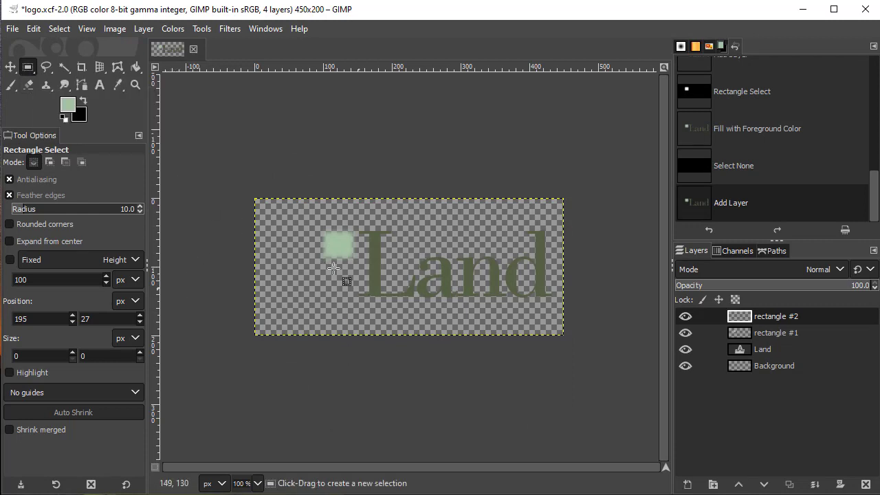
Step: Select an area about 43 × 34 px below the green square, set the feather radius to 5, and fill it with the foreground colour
left_click_drag(324, 265, 354, 289)
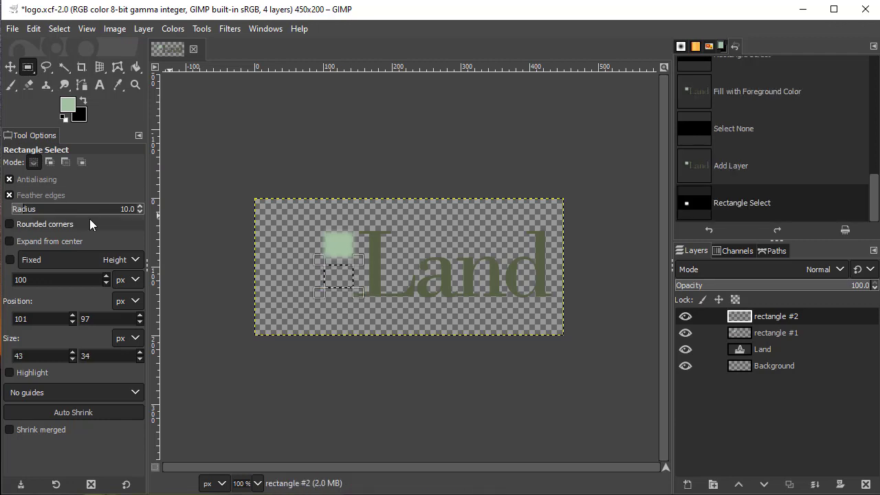
left_click(141, 213)
left_click(139, 212)
left_click(139, 212)
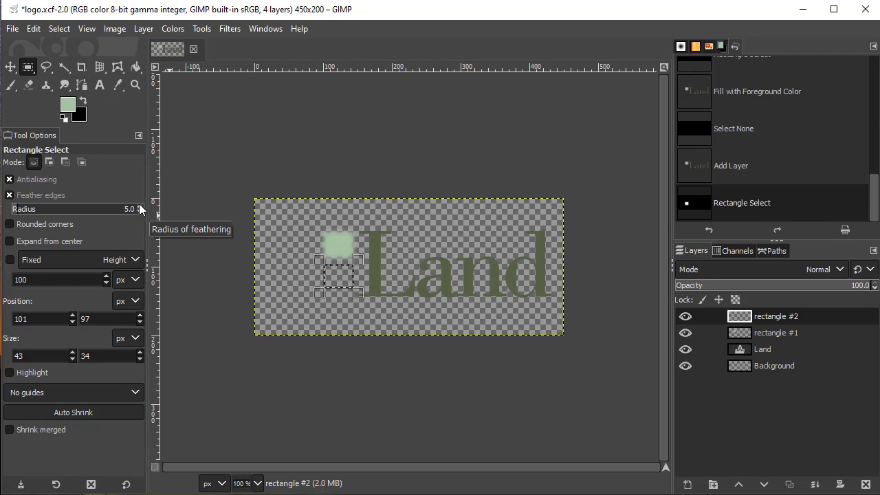
left_click(38, 32)
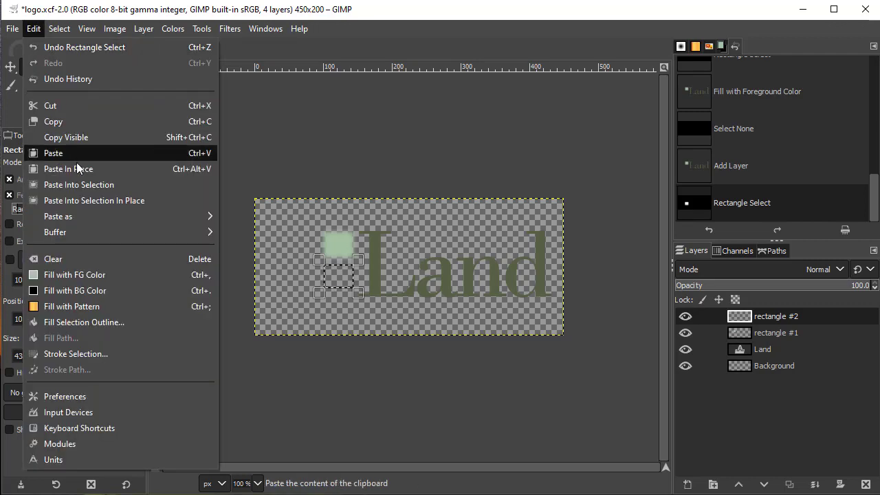
left_click(89, 276)
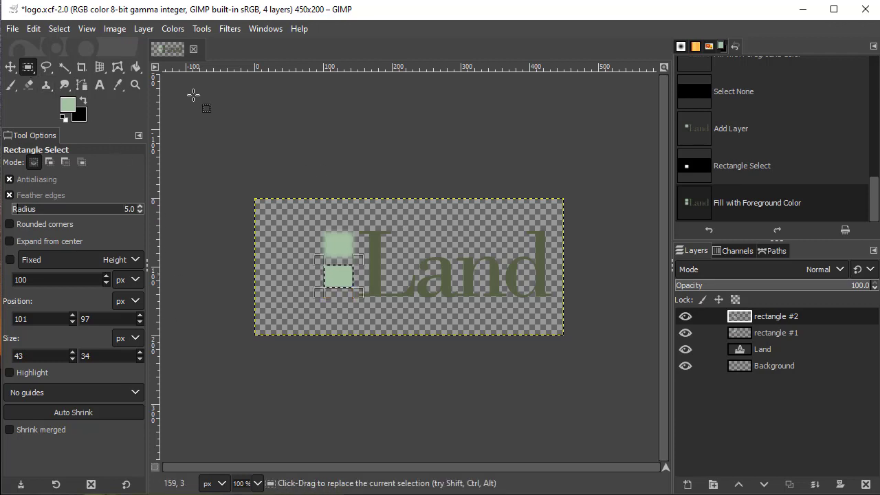
Step: Create a third transparent layer named "rectangle #3"
left_click(142, 29)
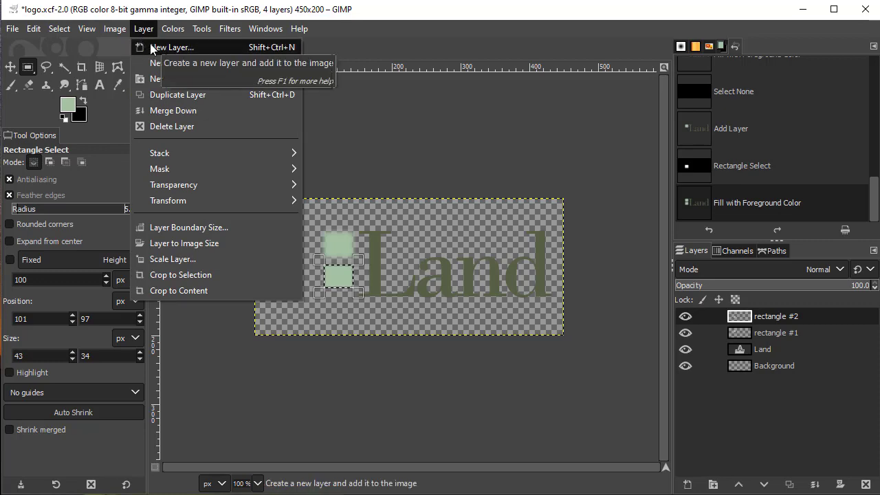
left_click(152, 48)
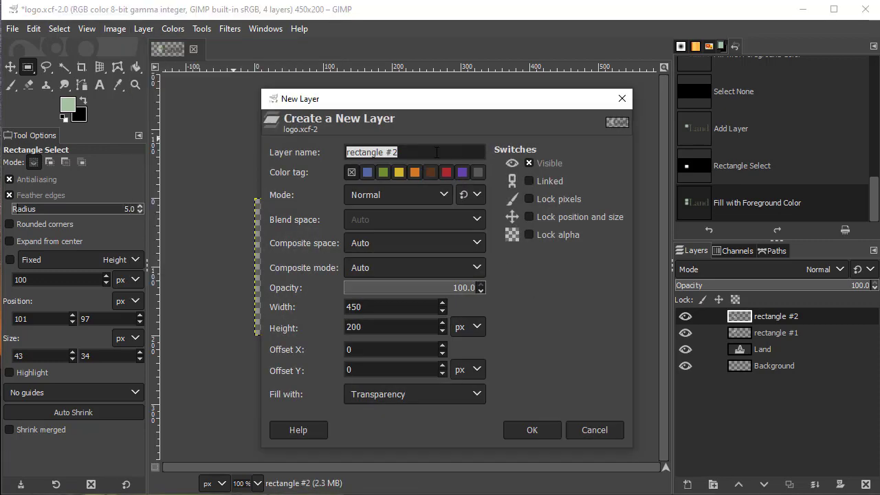
left_click(436, 152)
key("BackSpace")
type("3")
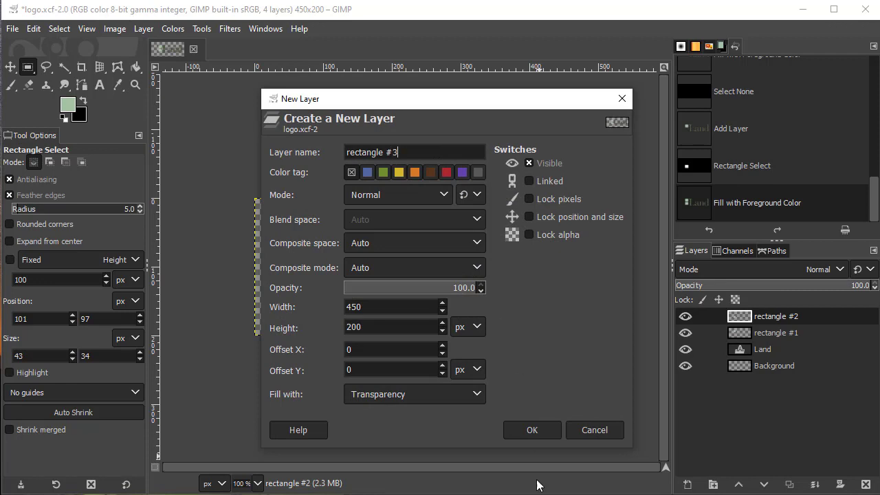
left_click(542, 429)
Step: Select a wide horizontal strip about 339 × 33 px beneath the green squares and the Land text
left_click_drag(327, 293, 530, 301)
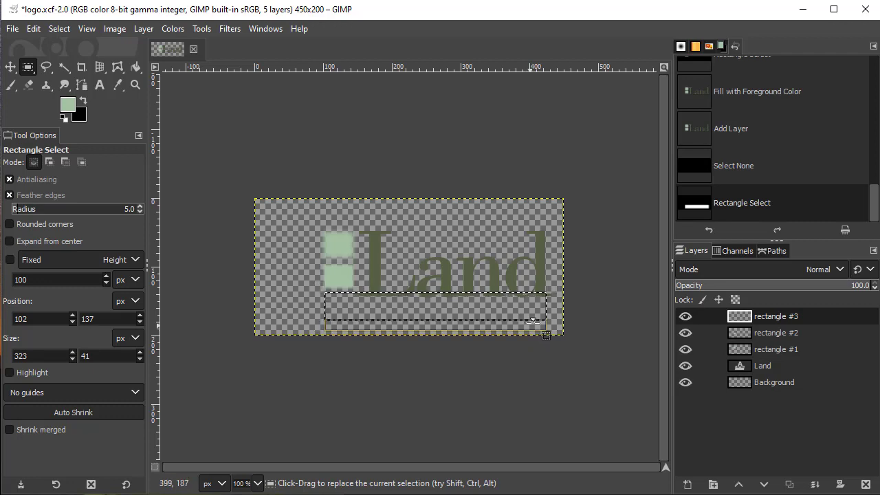
left_click_drag(526, 293, 526, 314)
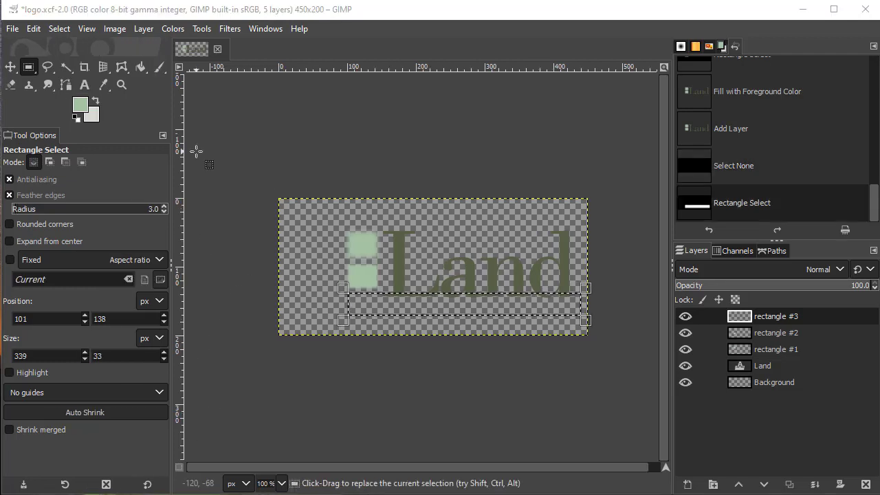
Step: Fill the strip selection on the "rectangle #3" layer with the background colour d8dad3 and nudge the layer slightly up and left
left_click(92, 116)
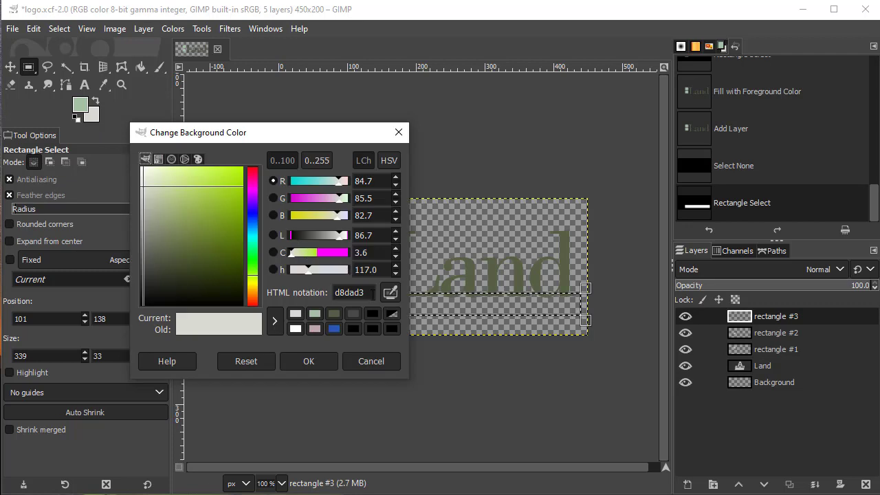
left_click(373, 295)
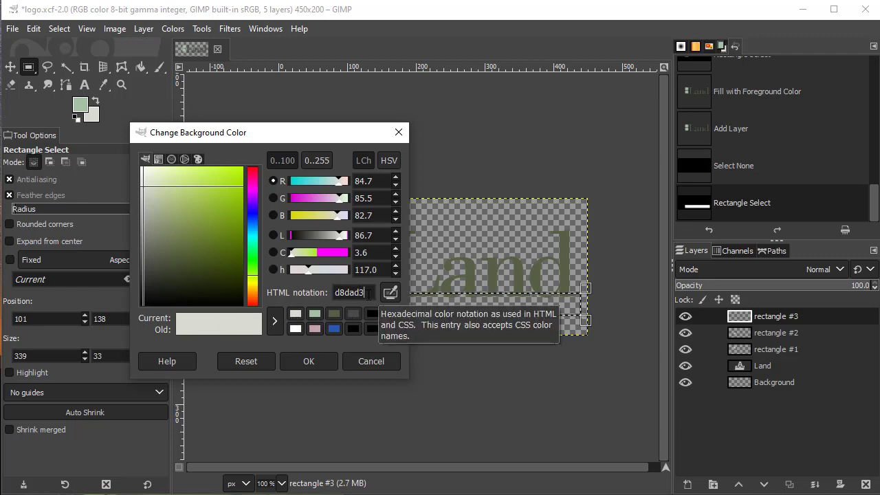
left_click(310, 363)
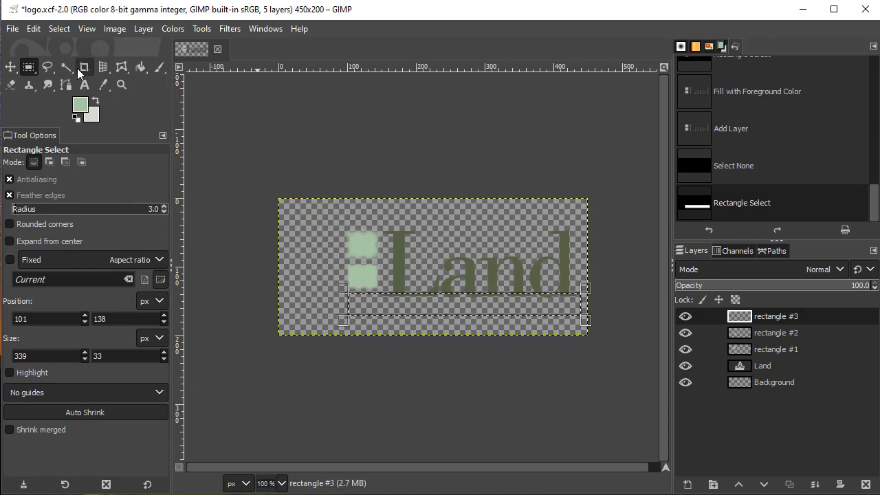
left_click(36, 30)
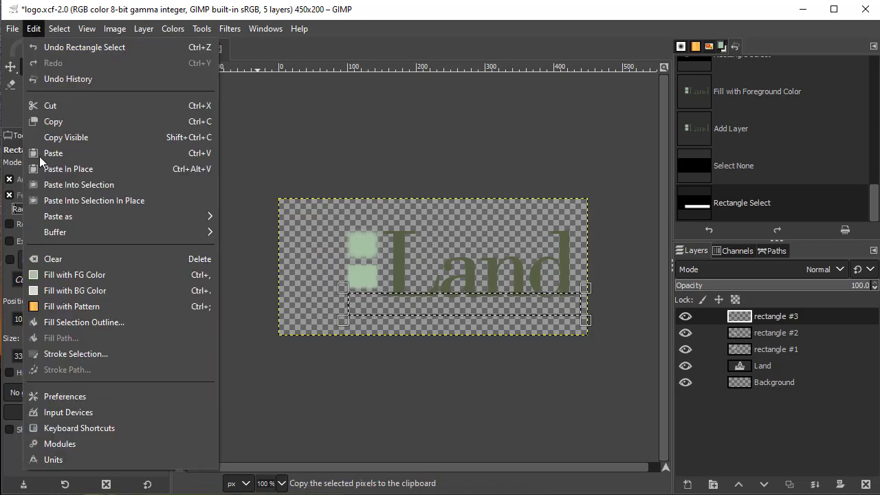
left_click(103, 291)
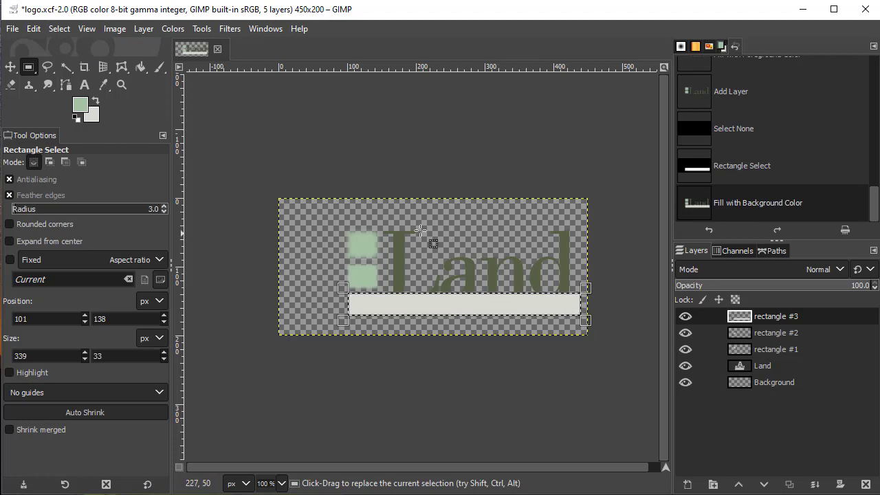
left_click(11, 66)
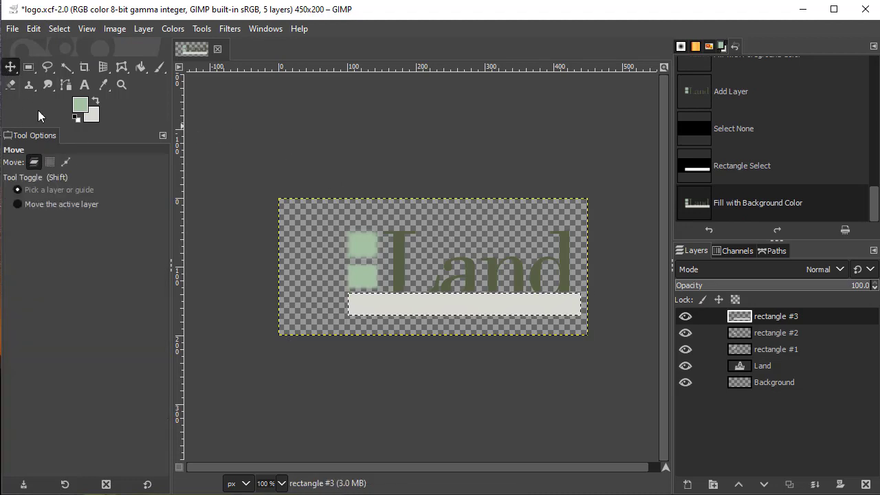
left_click_drag(426, 302, 424, 301)
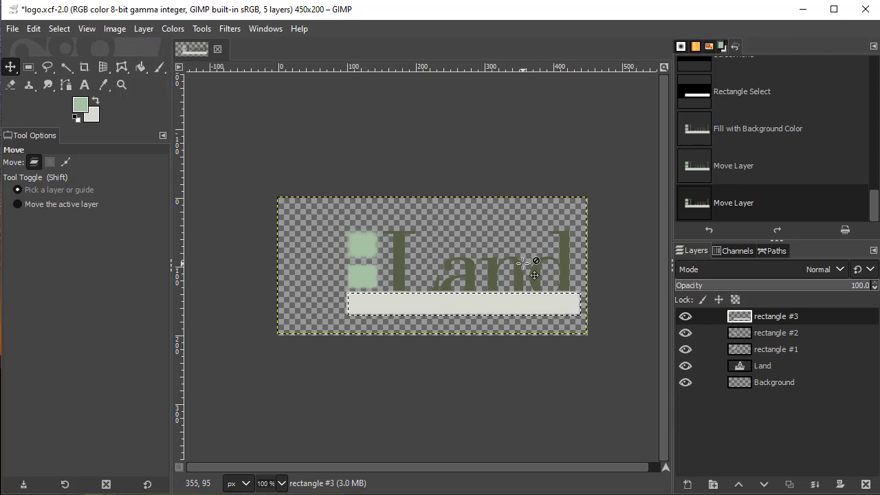
Step: Raise the "Land" text layer to the top of the layer stack, above "rectangle #3", and save logo.xcf
left_click(785, 367)
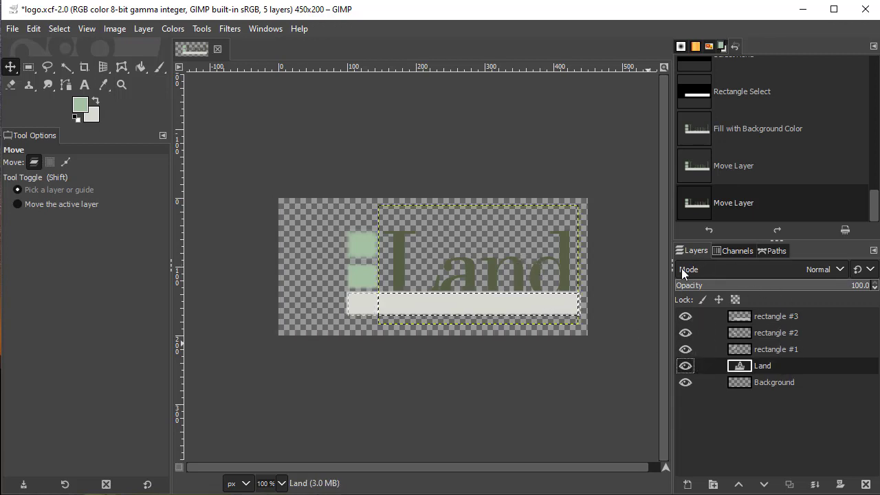
left_click(740, 486)
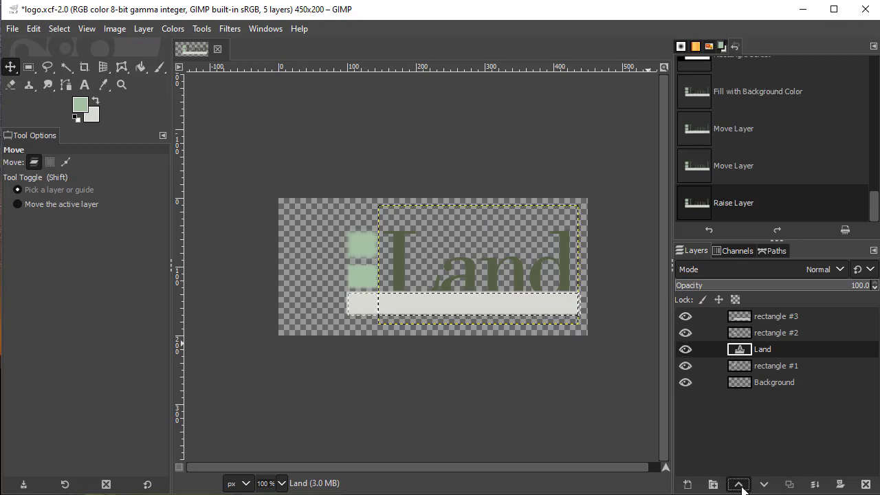
left_click(740, 486)
left_click(740, 485)
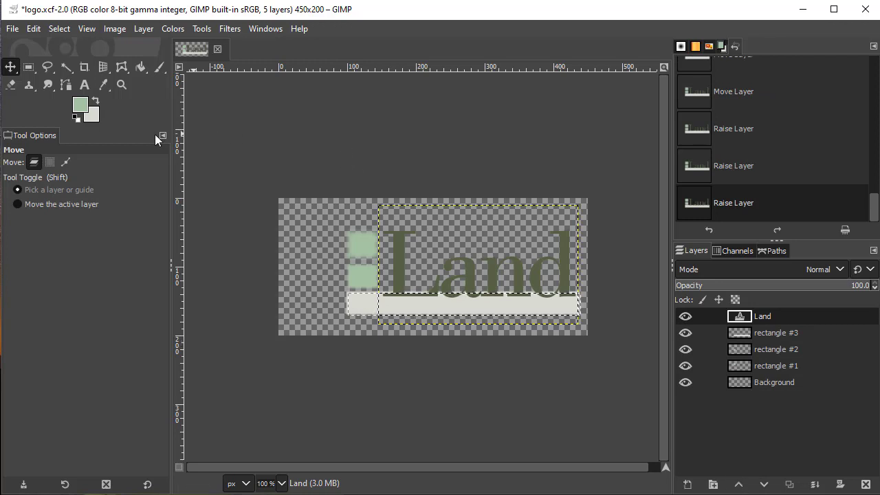
left_click(12, 29)
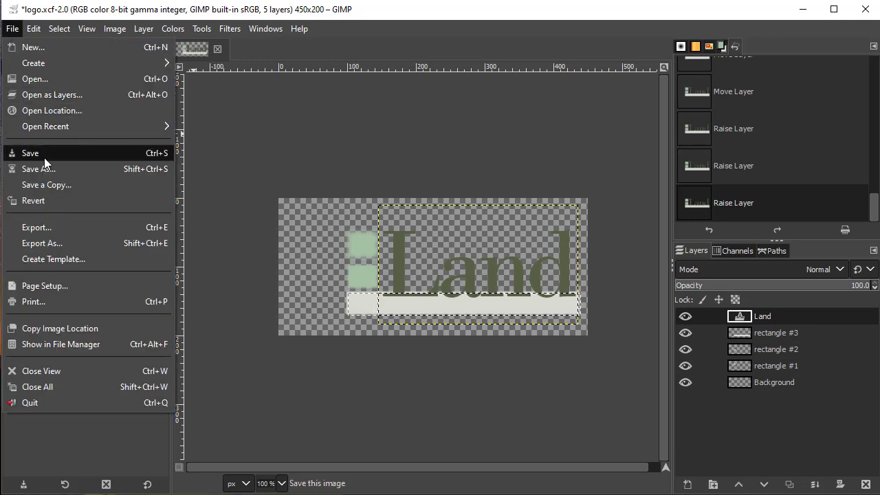
left_click(28, 152)
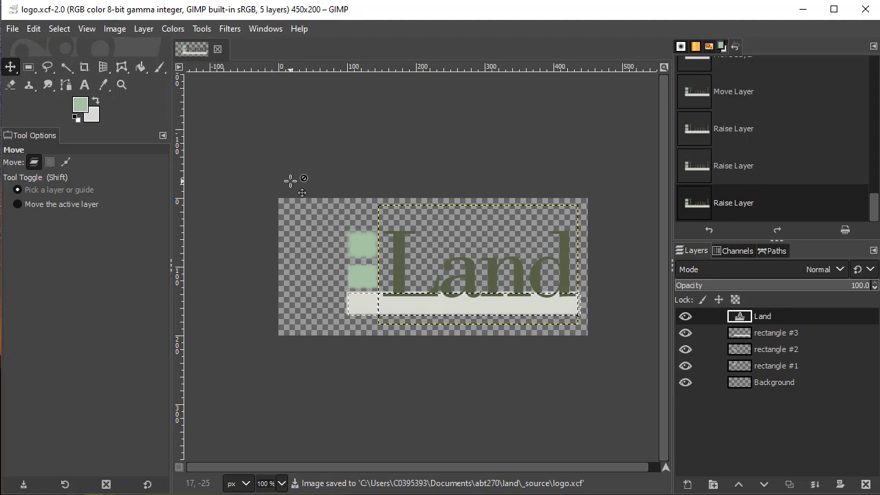